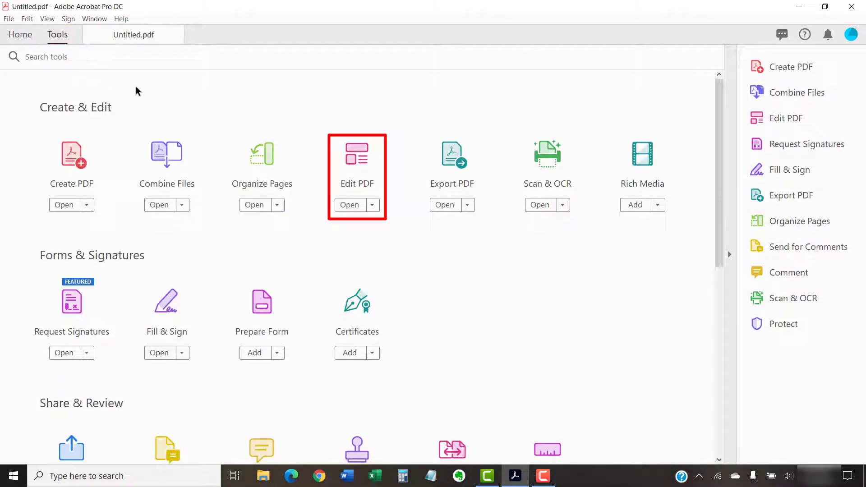
Step: Start a new header from the Edit PDF Header & Footer tools
{"action": "left_click", "coordinate": [353, 164]}
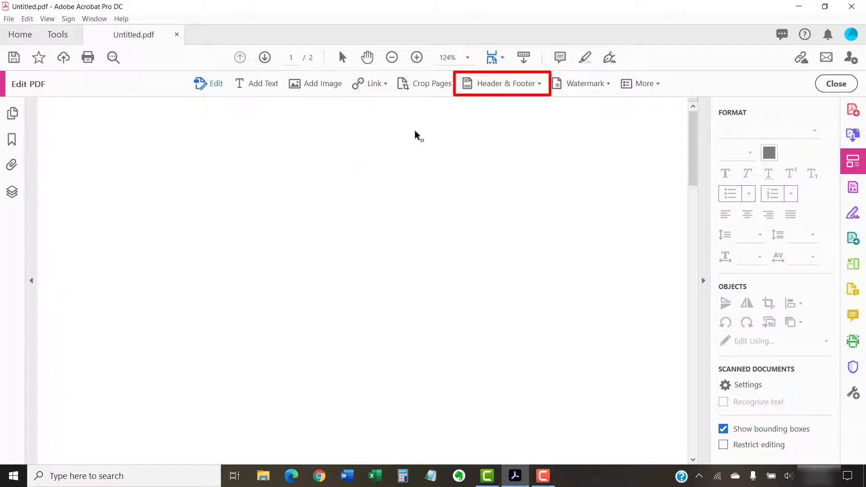
{"action": "left_click", "coordinate": [483, 85]}
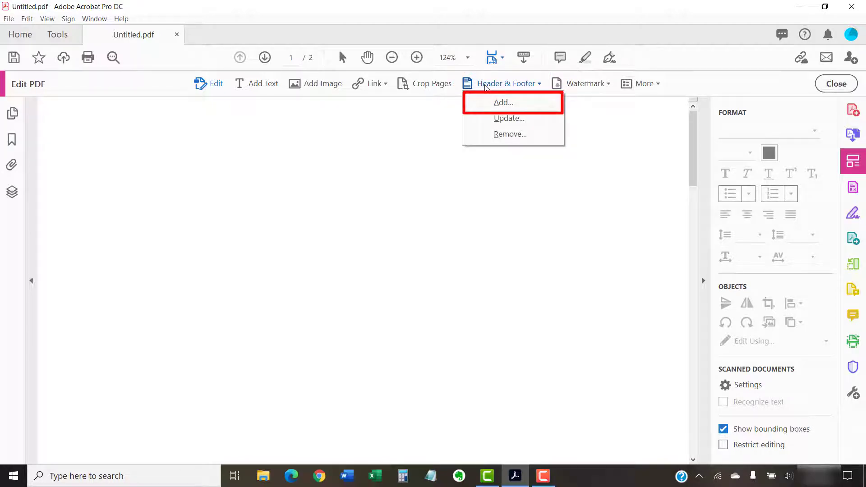
{"action": "left_click", "coordinate": [502, 103]}
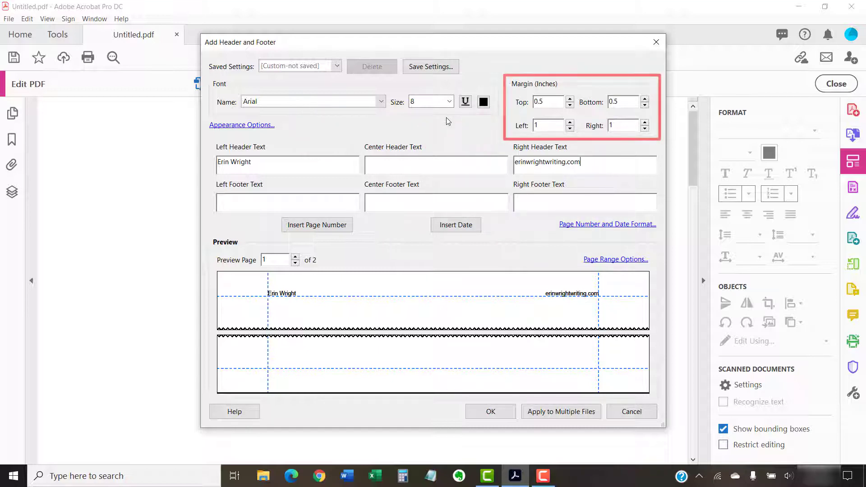
Step: Make the header text 12-point and red
{"action": "left_click", "coordinate": [449, 101]}
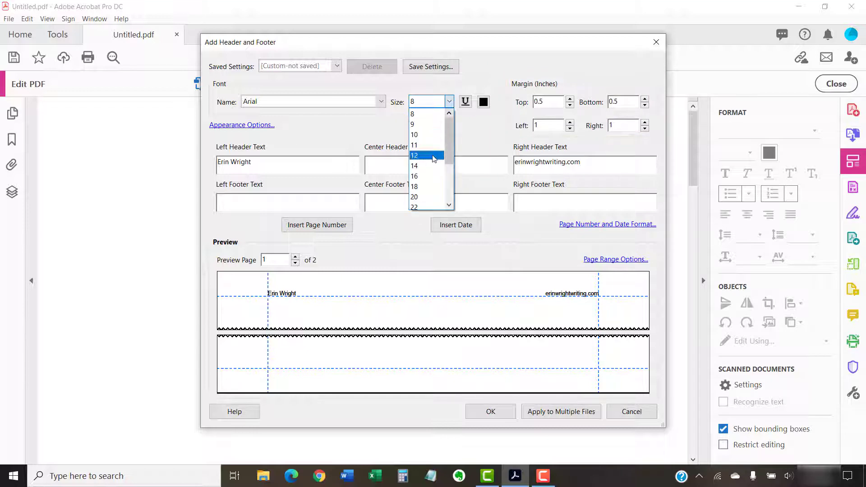
{"action": "left_click", "coordinate": [433, 160]}
{"action": "left_click", "coordinate": [483, 102]}
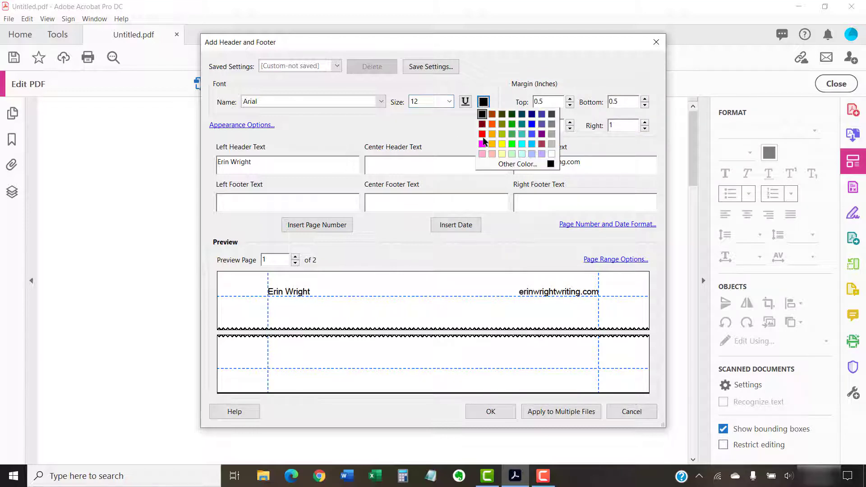
{"action": "left_click", "coordinate": [482, 134]}
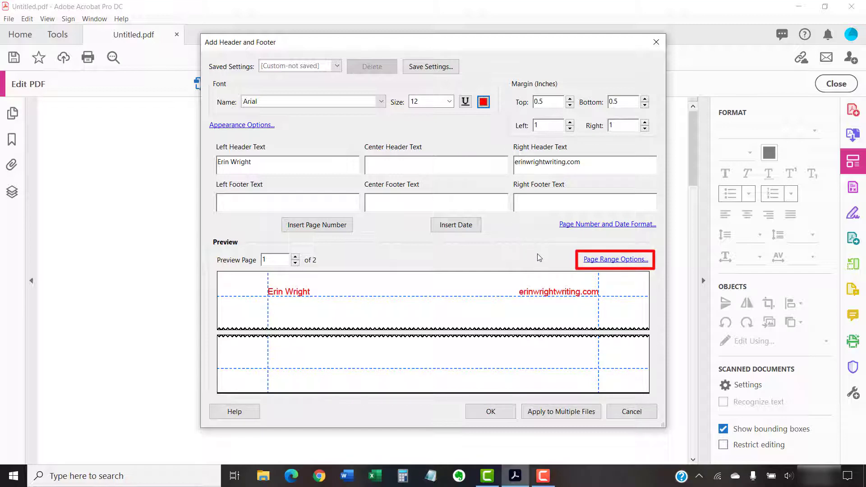
{"action": "left_click", "coordinate": [616, 260]}
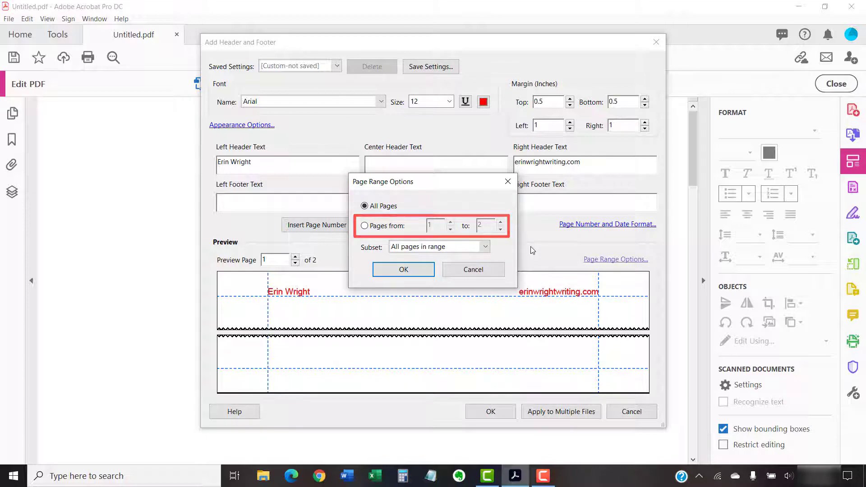
{"action": "left_click", "coordinate": [485, 247]}
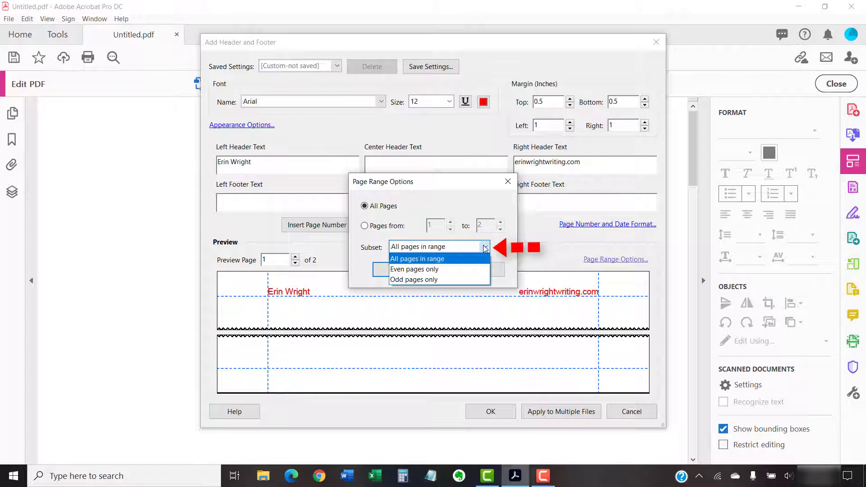
{"action": "left_click", "coordinate": [484, 248]}
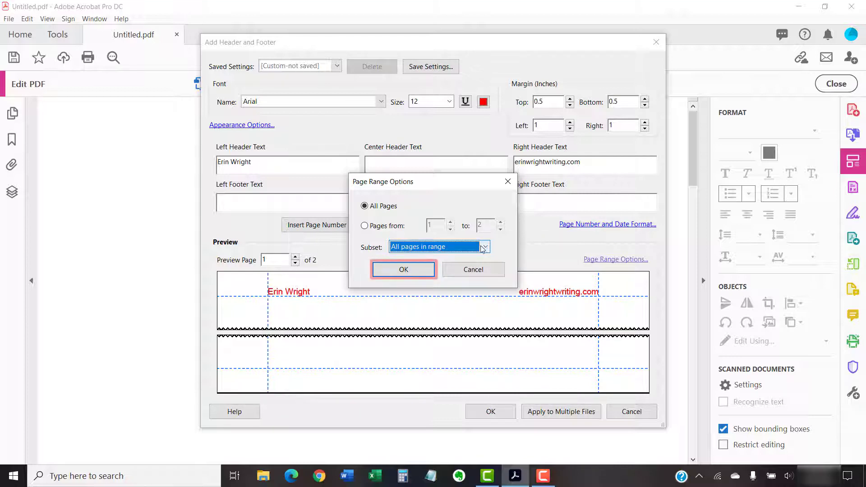
{"action": "left_click", "coordinate": [414, 267]}
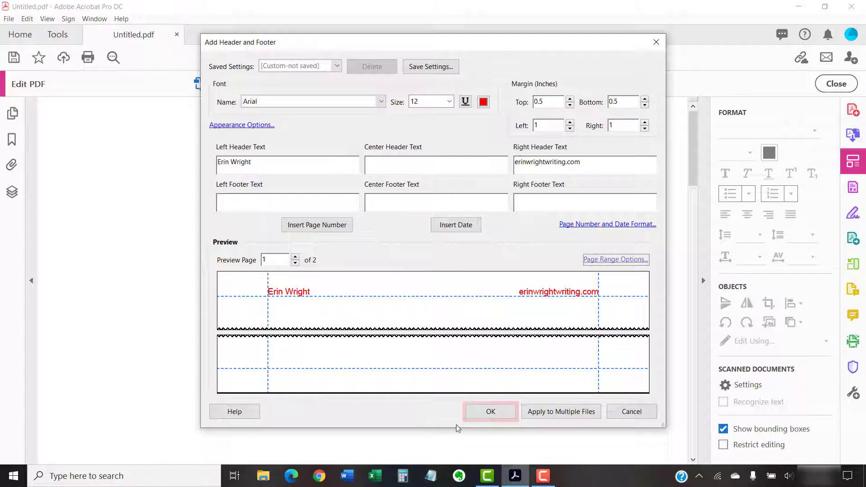
Step: Apply the Erin Wright and erinwrightwriting.com headers, then update their font colour to black
{"action": "left_click", "coordinate": [472, 415]}
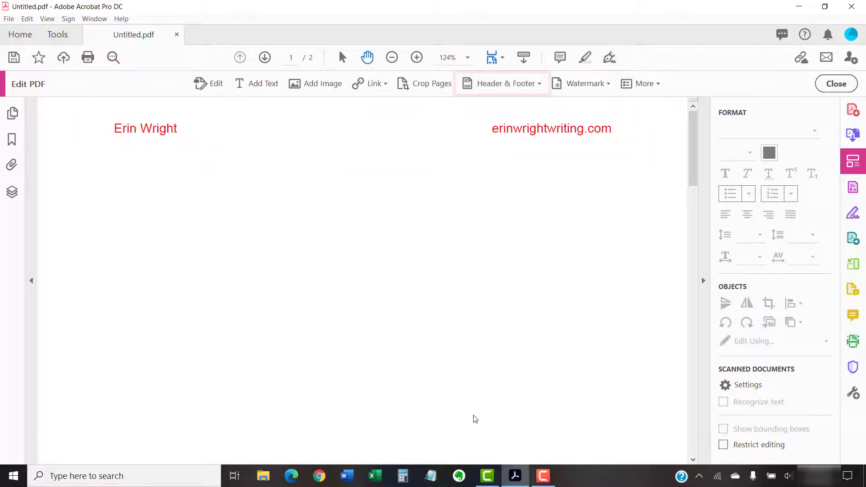
{"action": "left_click", "coordinate": [478, 87]}
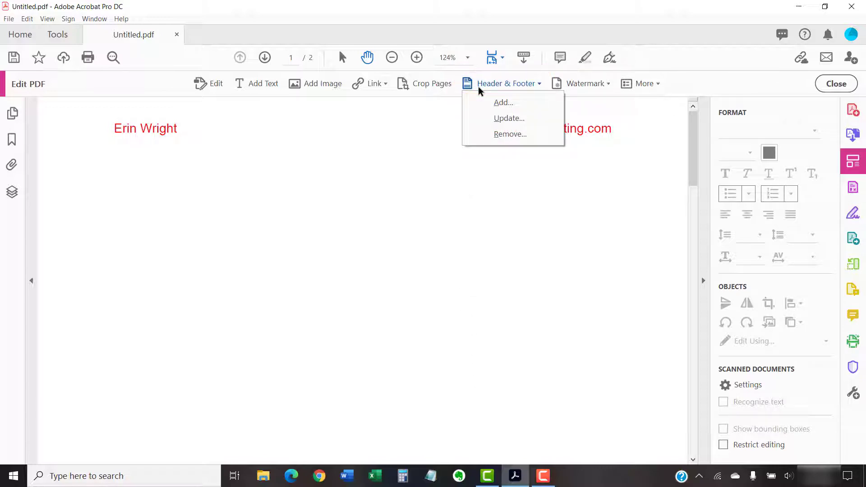
{"action": "left_click", "coordinate": [481, 119]}
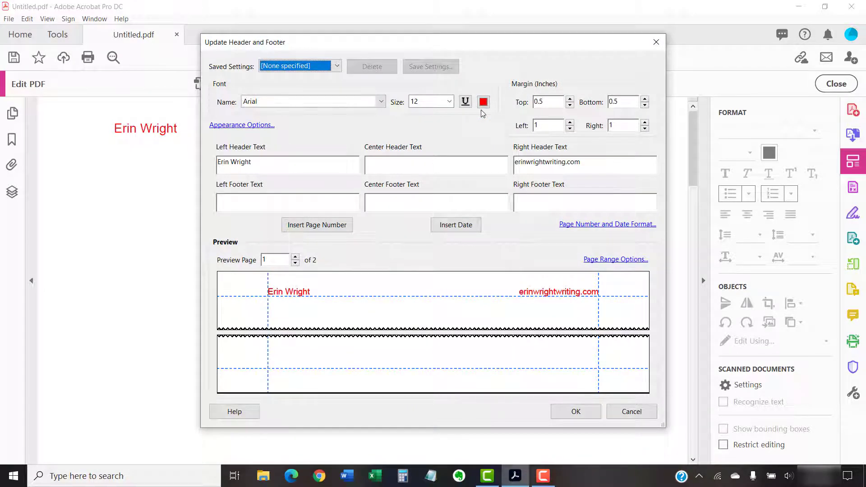
{"action": "left_click", "coordinate": [483, 102]}
{"action": "left_click", "coordinate": [482, 115]}
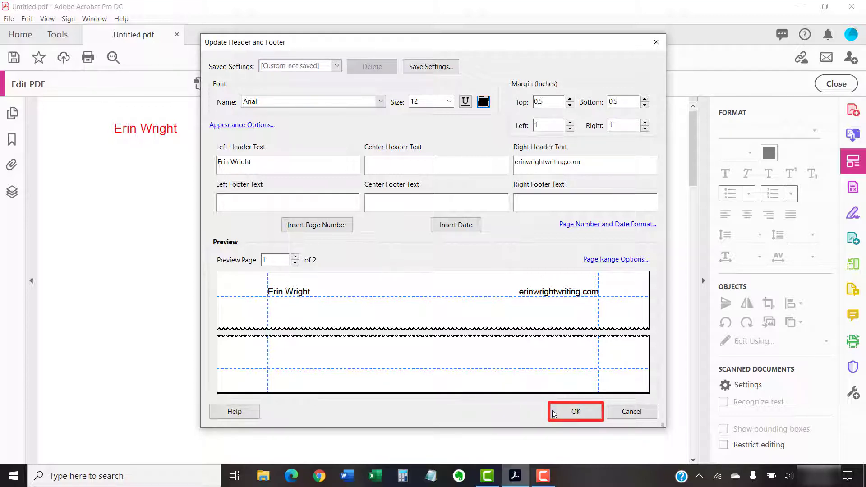
{"action": "left_click", "coordinate": [574, 412]}
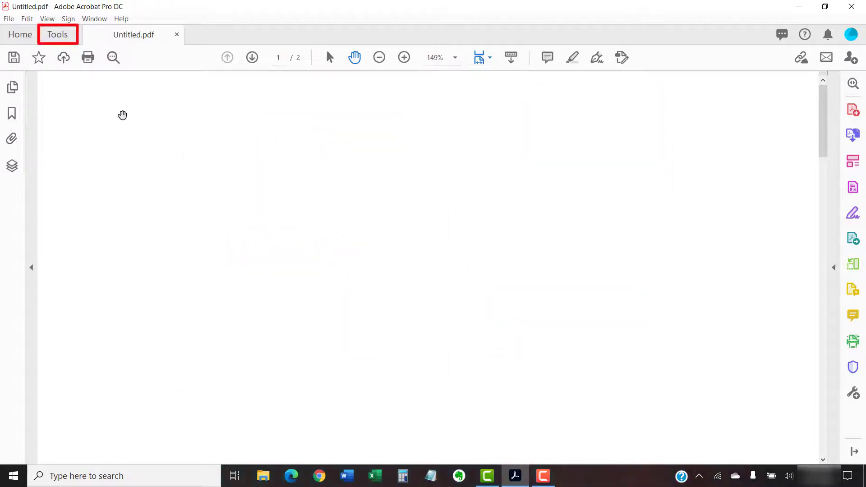
Step: Start another new header and begin entering 'Erin Wright' as the left header text
{"action": "left_click", "coordinate": [67, 35]}
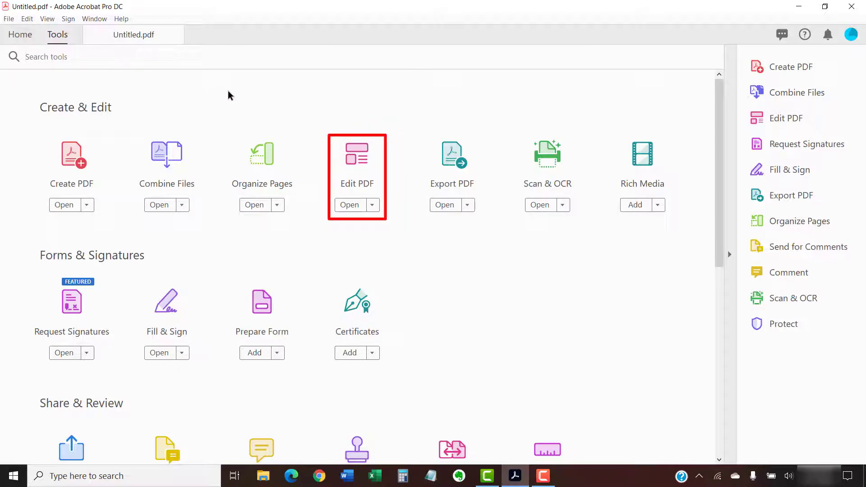
{"action": "left_click", "coordinate": [353, 164]}
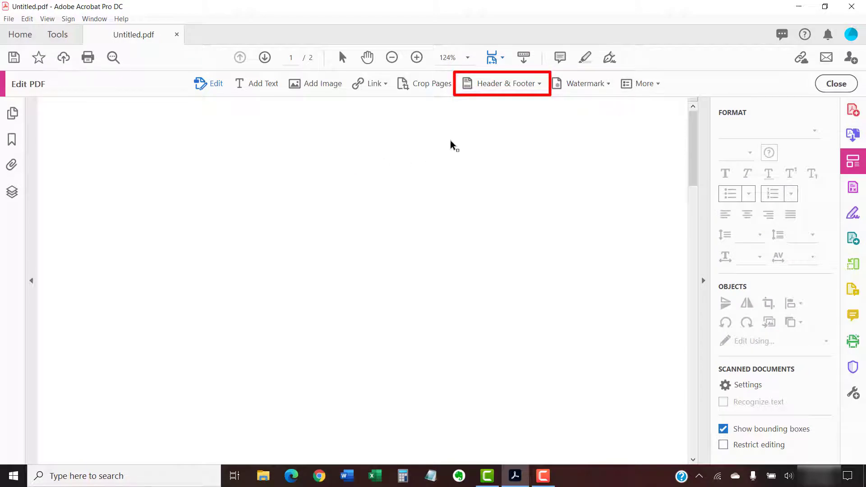
{"action": "left_click", "coordinate": [484, 87]}
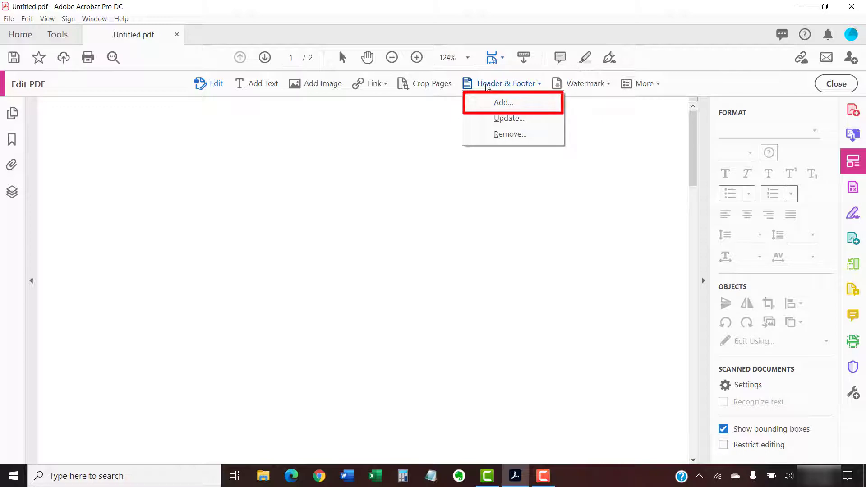
{"action": "left_click", "coordinate": [493, 102]}
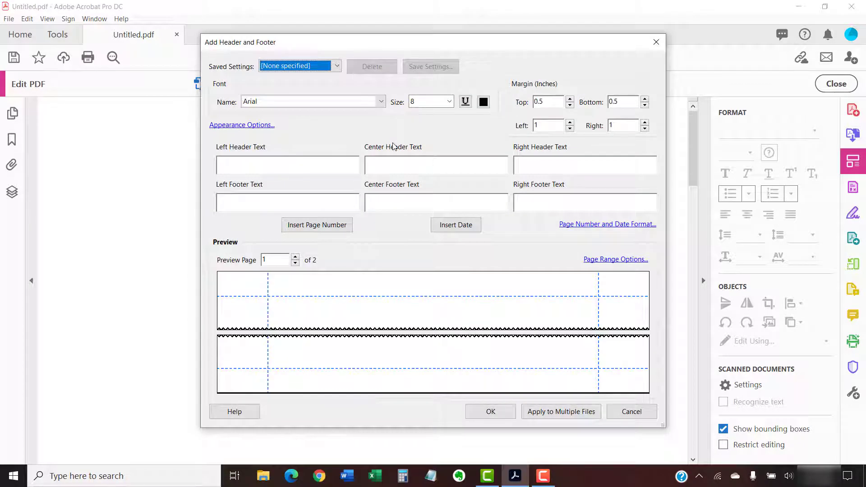
{"action": "left_click", "coordinate": [281, 167]}
{"action": "type", "text": "E"}
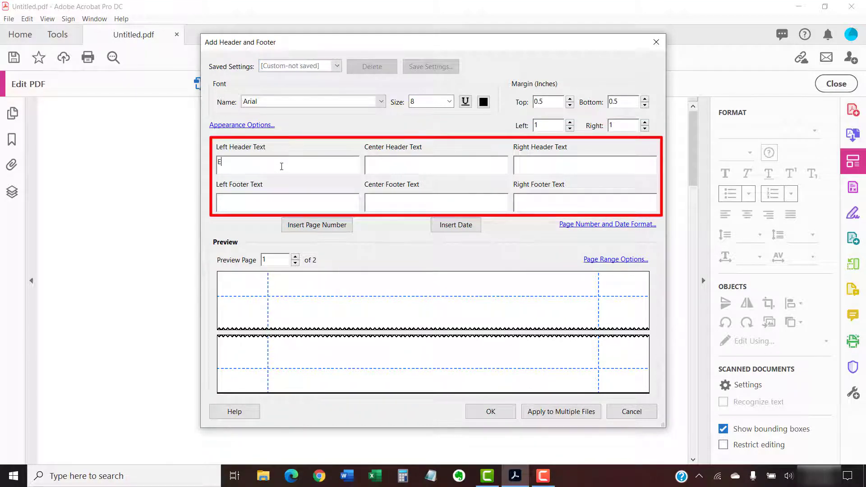
{"action": "type", "text": "rin Wrigh"}
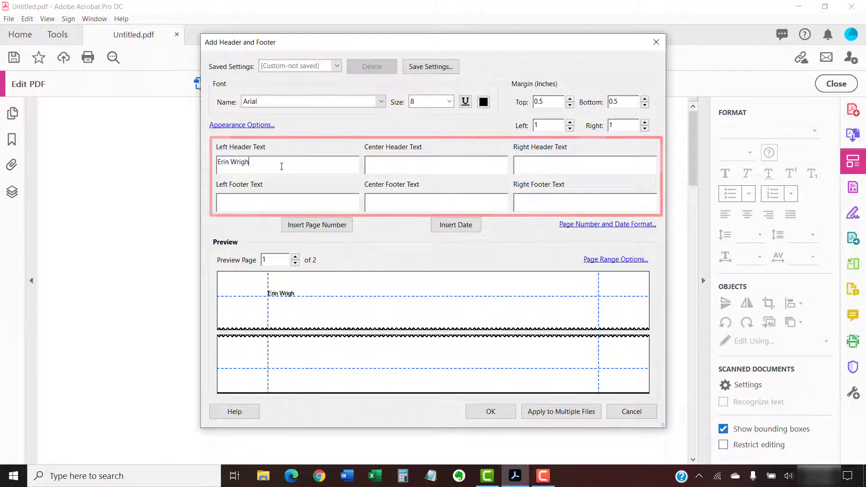
{"action": "type", "text": "t"}
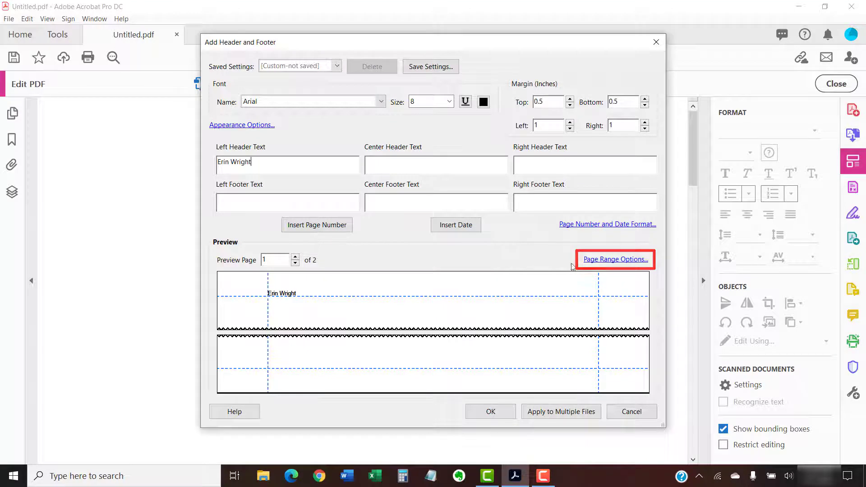
Step: Set the Erin Wright header's page range to odd pages only and apply it
{"action": "left_click", "coordinate": [599, 260]}
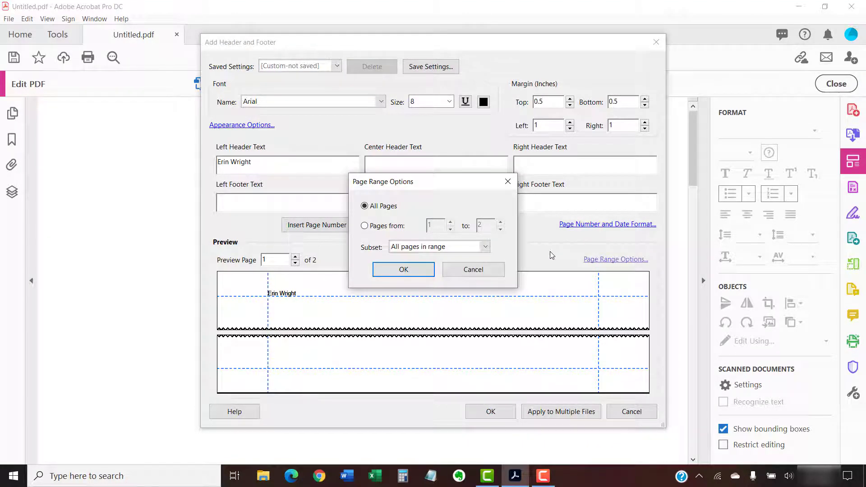
{"action": "left_click", "coordinate": [485, 247]}
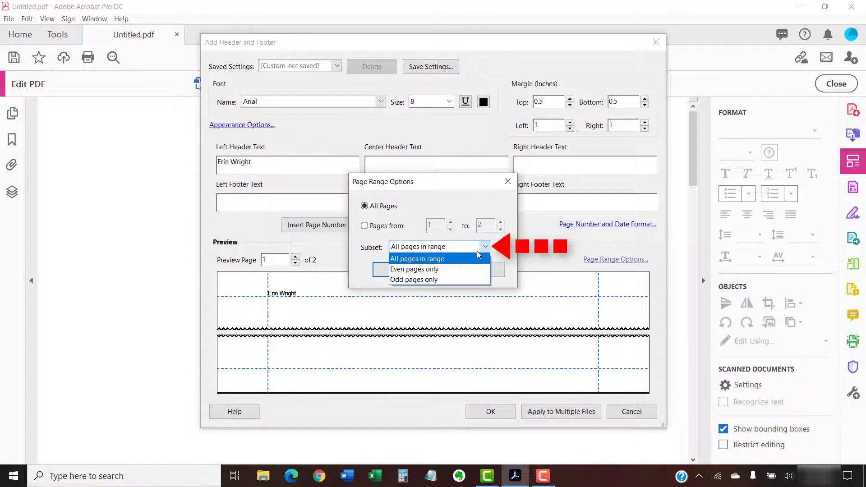
{"action": "left_click", "coordinate": [456, 281]}
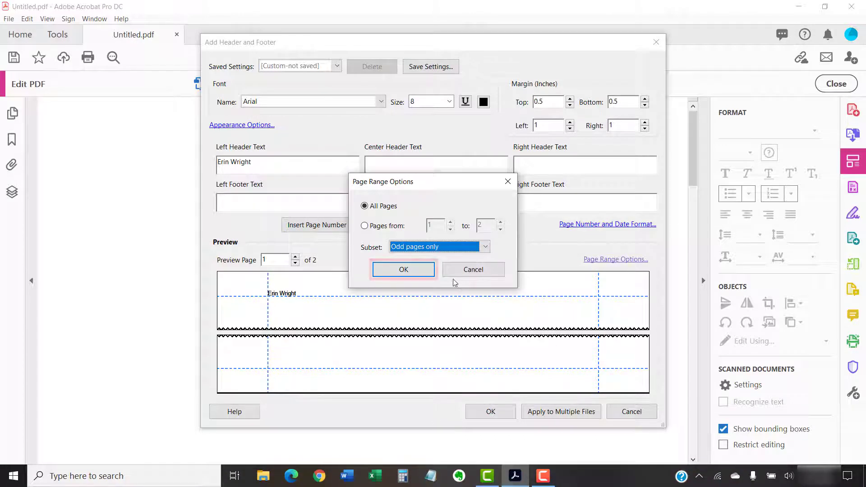
{"action": "left_click", "coordinate": [424, 274]}
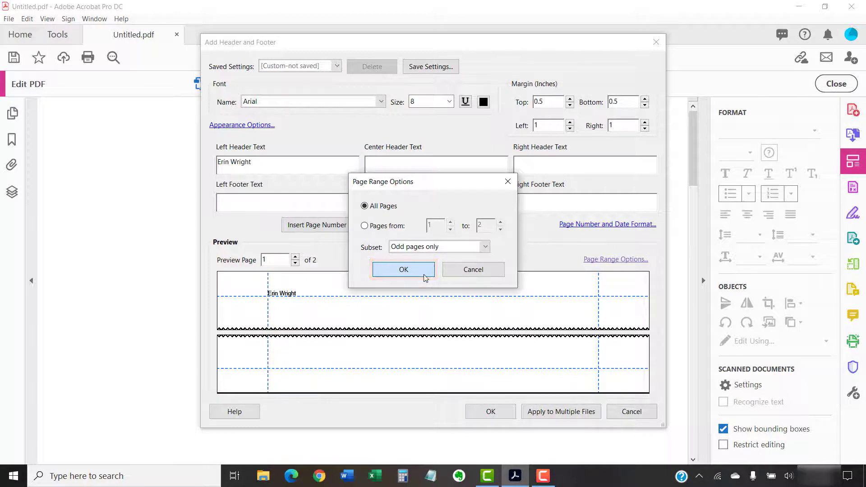
{"action": "left_click", "coordinate": [424, 275]}
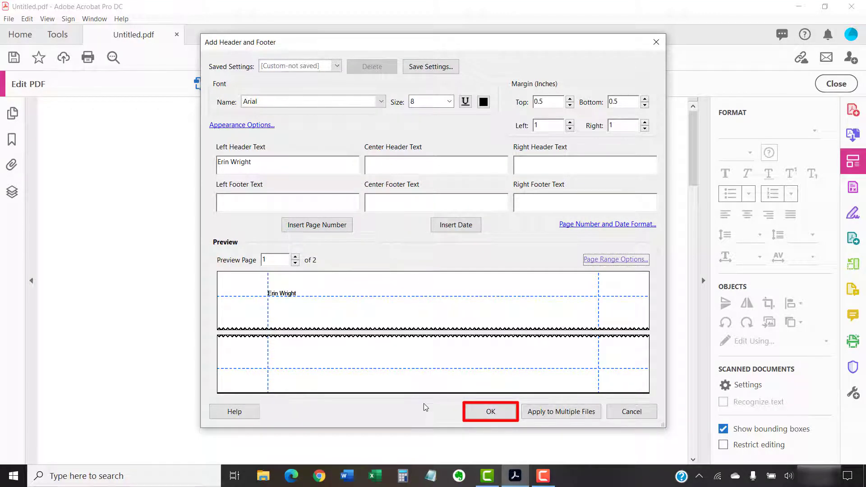
{"action": "left_click", "coordinate": [481, 413]}
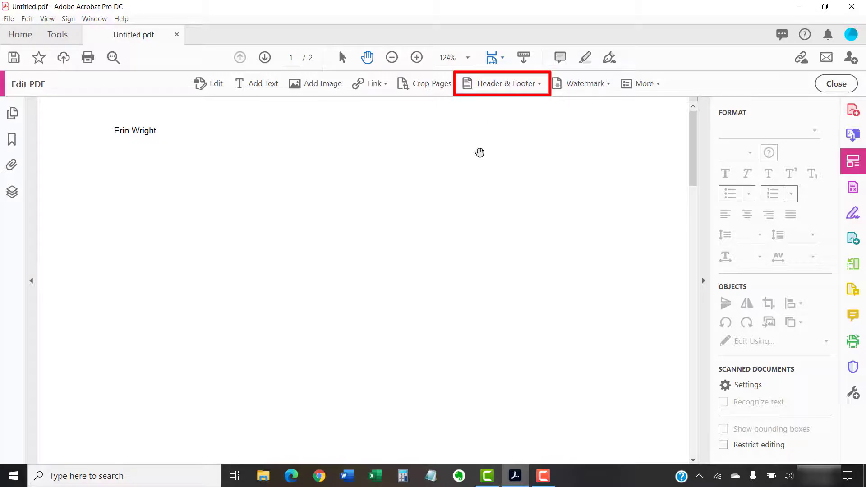
Step: Add a new header alongside the existing one and begin entering 'erinwrightwriting.com' on the right
{"action": "left_click", "coordinate": [483, 85]}
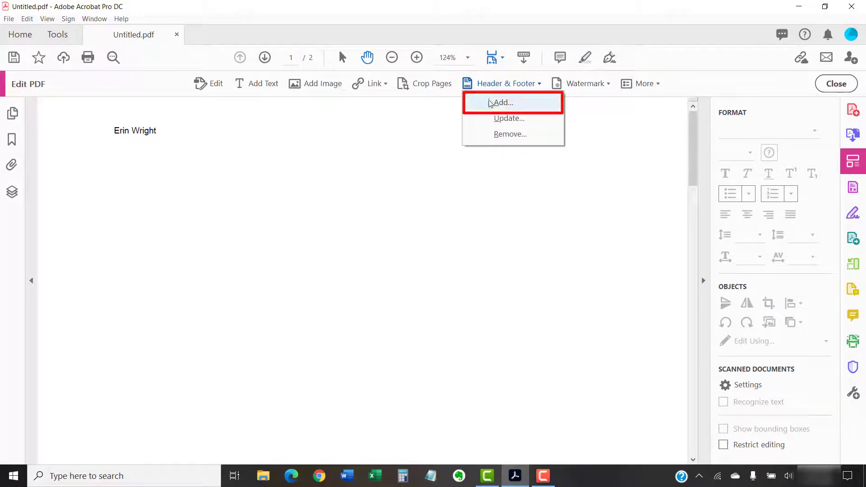
{"action": "left_click", "coordinate": [491, 104]}
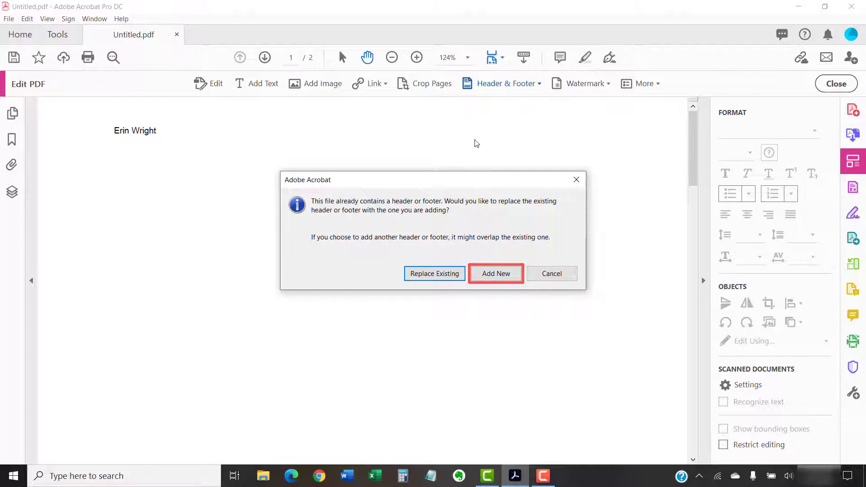
{"action": "left_click", "coordinate": [494, 273]}
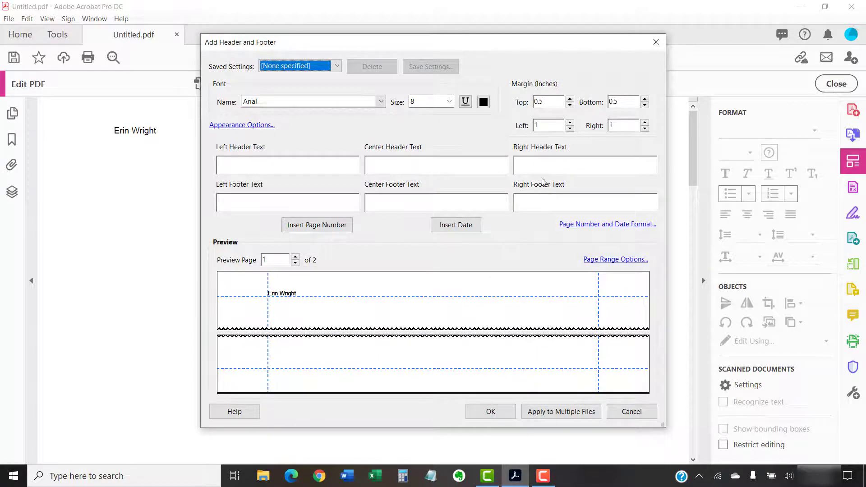
{"action": "left_click", "coordinate": [540, 163]}
{"action": "type", "text": "e"}
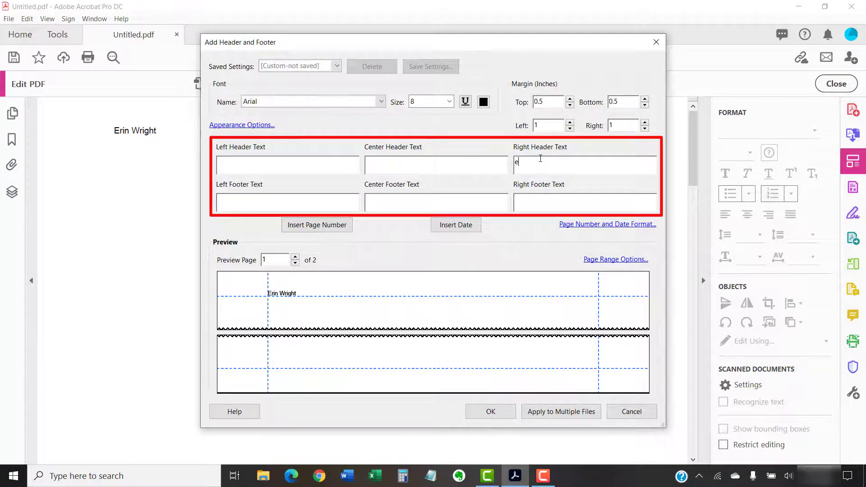
{"action": "type", "text": "rinwrightwrit"}
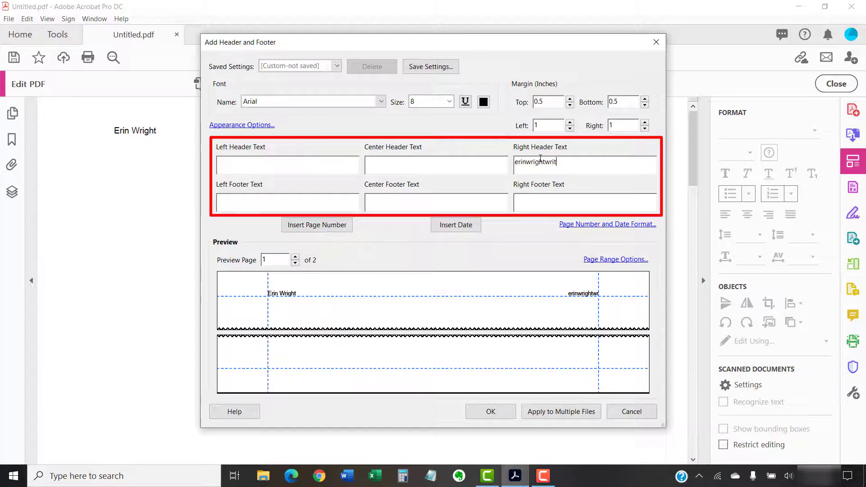
{"action": "type", "text": "ing.com"}
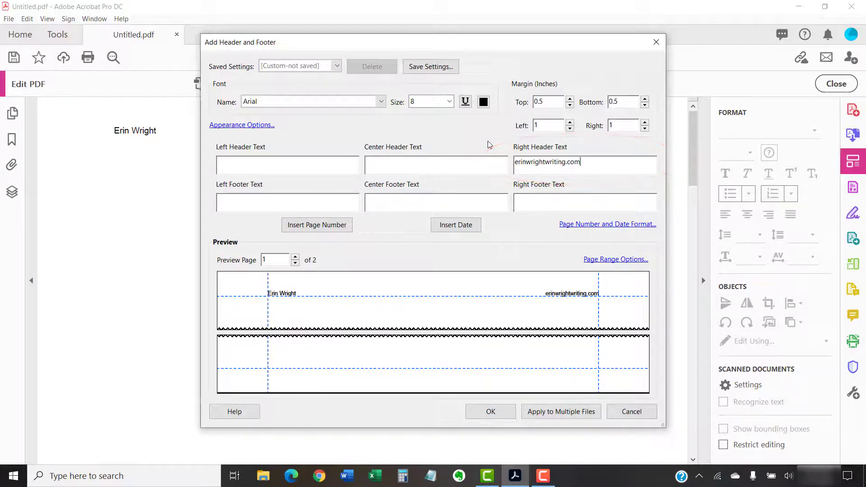
Step: Make the erinwrightwriting.com header text 14-point and red
{"action": "left_click", "coordinate": [449, 102]}
{"action": "left_click", "coordinate": [426, 166]}
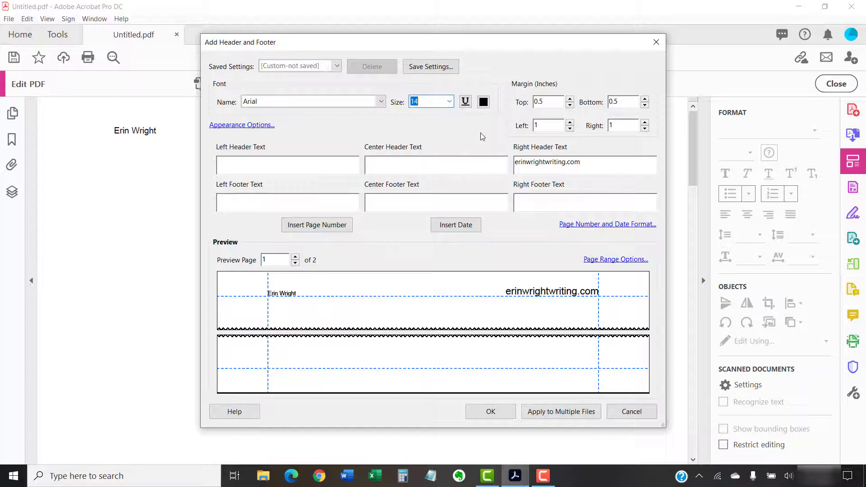
{"action": "left_click", "coordinate": [484, 102]}
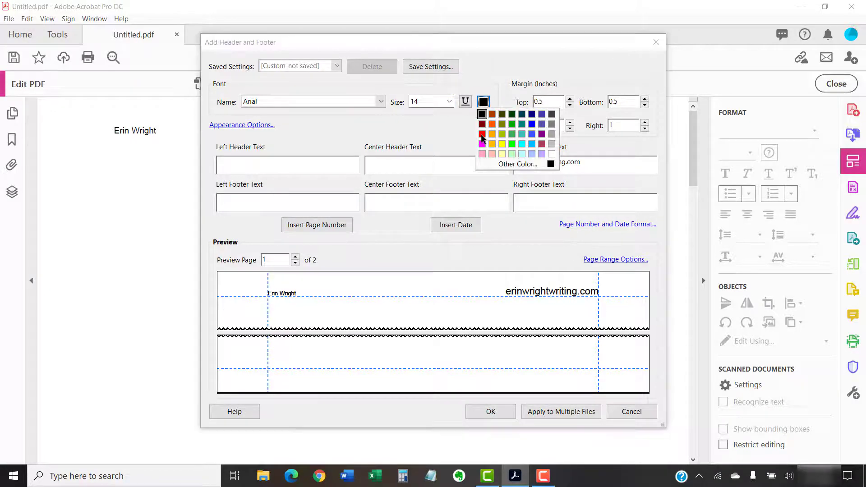
{"action": "left_click", "coordinate": [481, 134]}
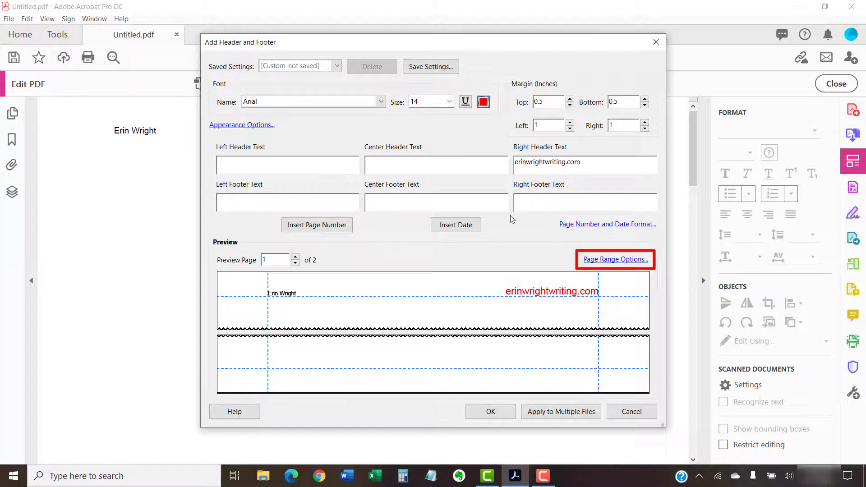
Step: Set this header's page range subset to even pages only
{"action": "left_click", "coordinate": [603, 261]}
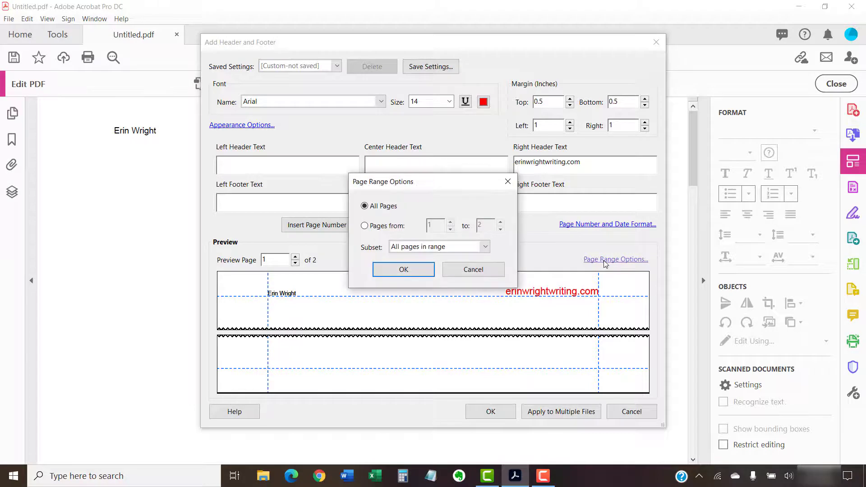
{"action": "left_click", "coordinate": [485, 247]}
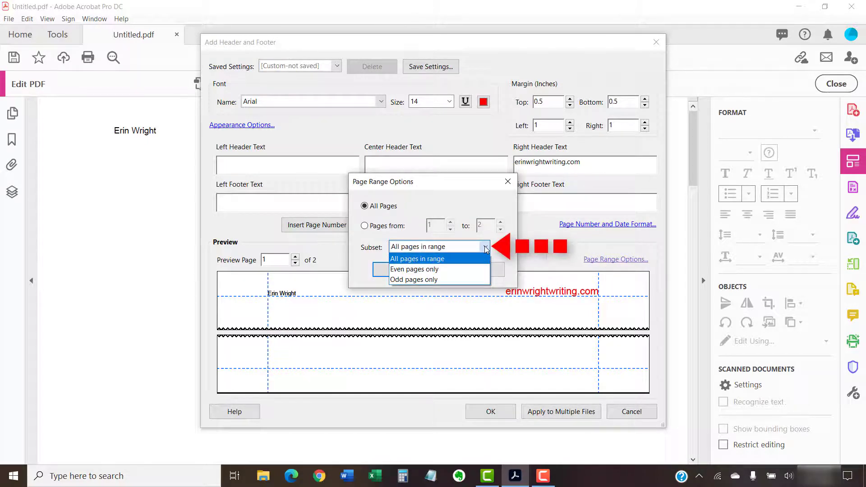
{"action": "left_click", "coordinate": [470, 271]}
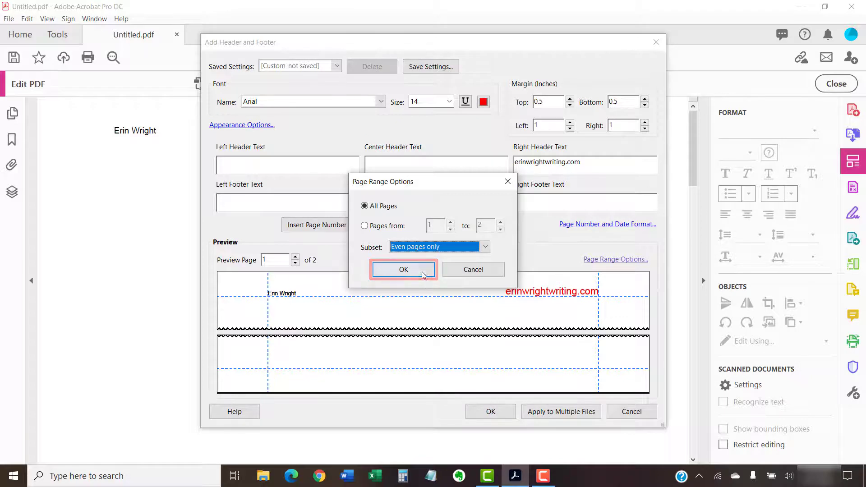
Step: Confirm the even-pages range and apply the red erinwrightwriting.com header
{"action": "left_click", "coordinate": [422, 272]}
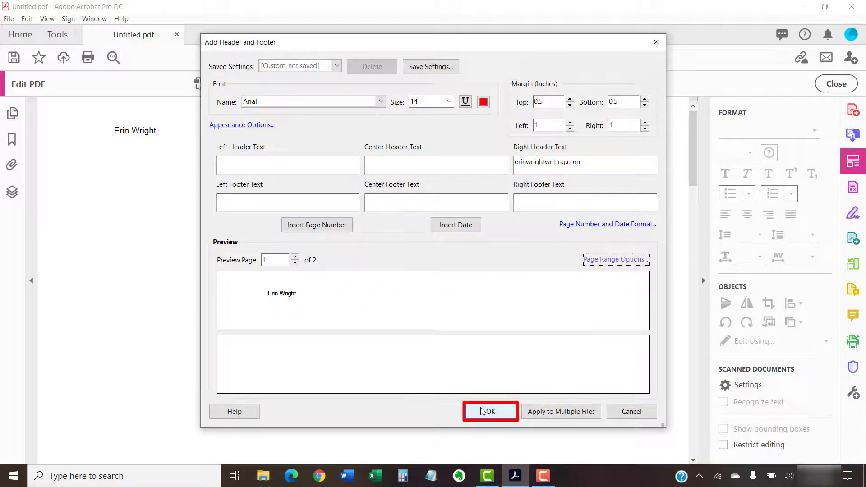
{"action": "left_click", "coordinate": [482, 412]}
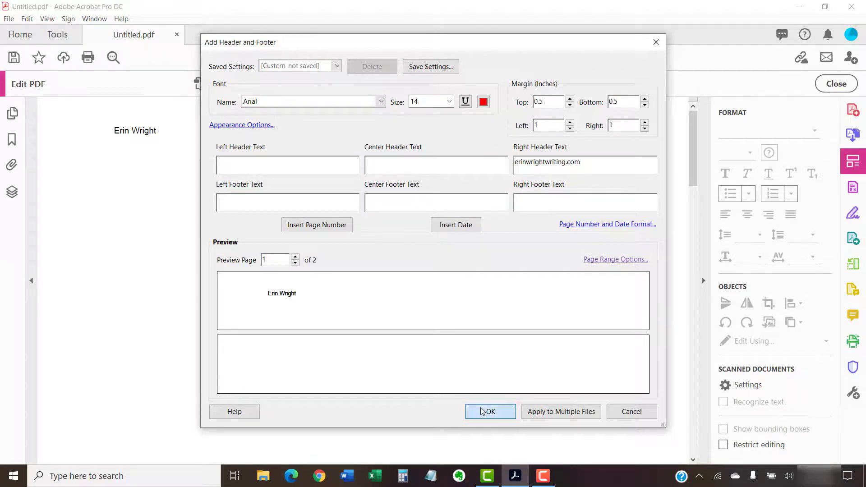